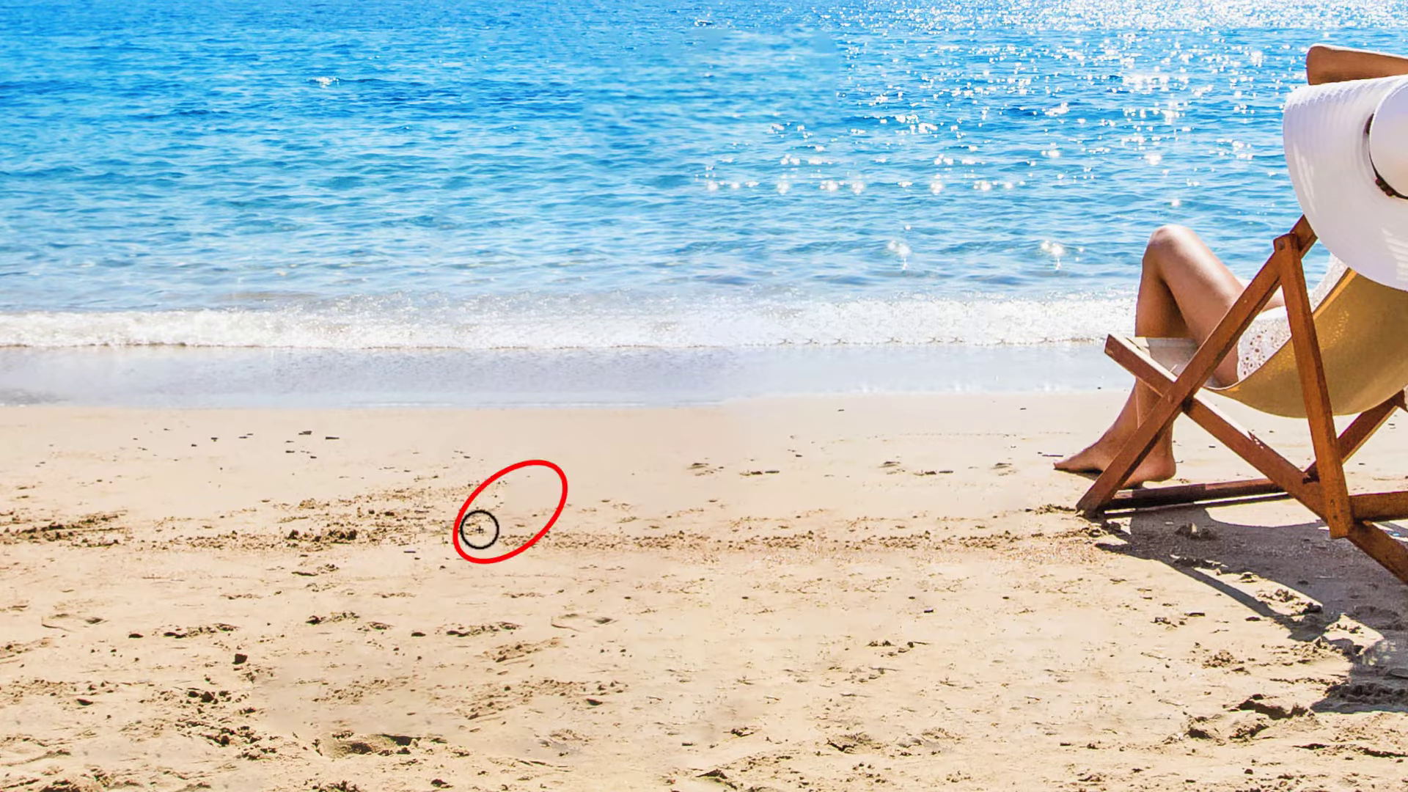
# Step: Remove the leftover mark on the sand and three small bright spots in the water
pyautogui.moveTo(479, 529); pyautogui.dragTo(521, 472)
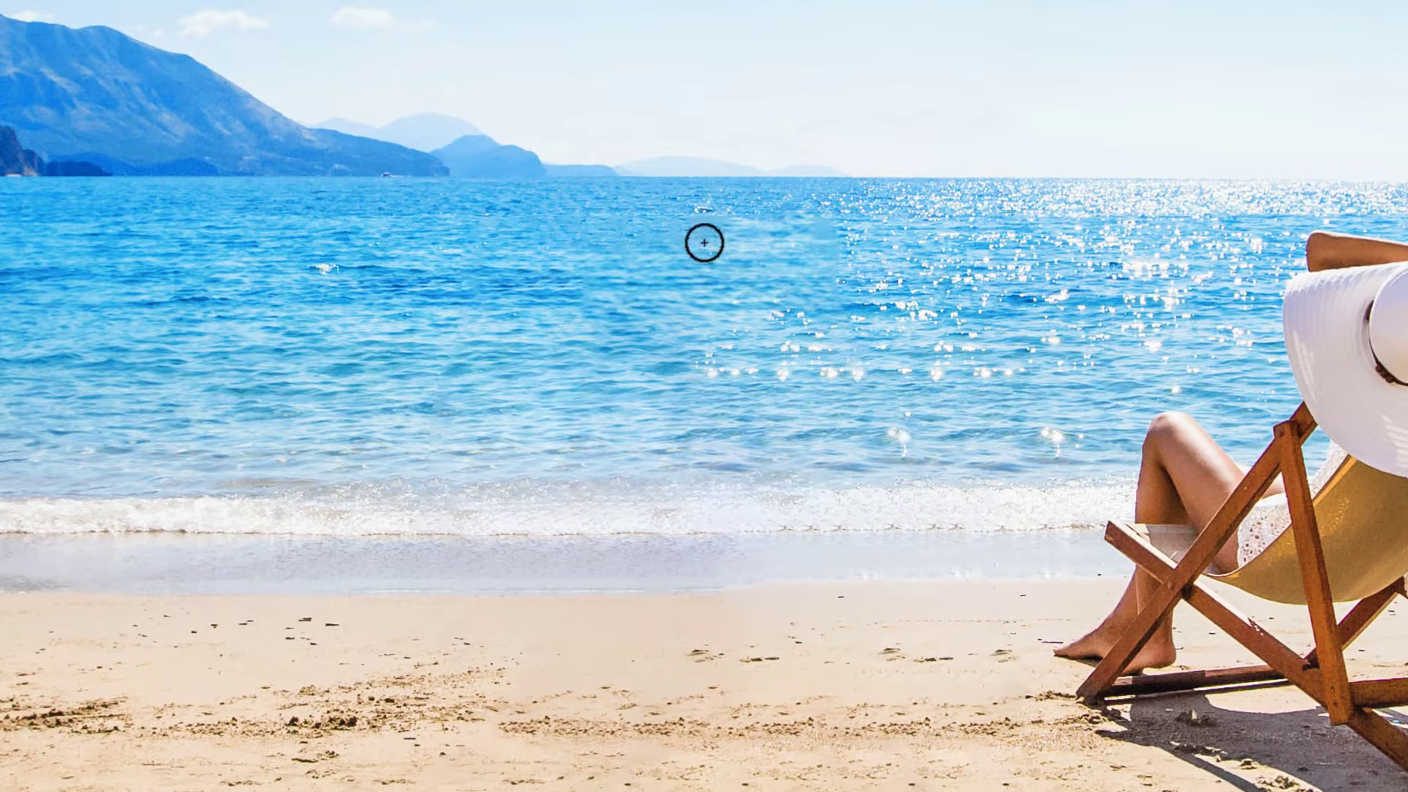
pyautogui.moveTo(704, 210)
pyautogui.mouseDown()
pyautogui.moveTo(723, 217)
pyautogui.moveTo(709, 215)
pyautogui.mouseUp()
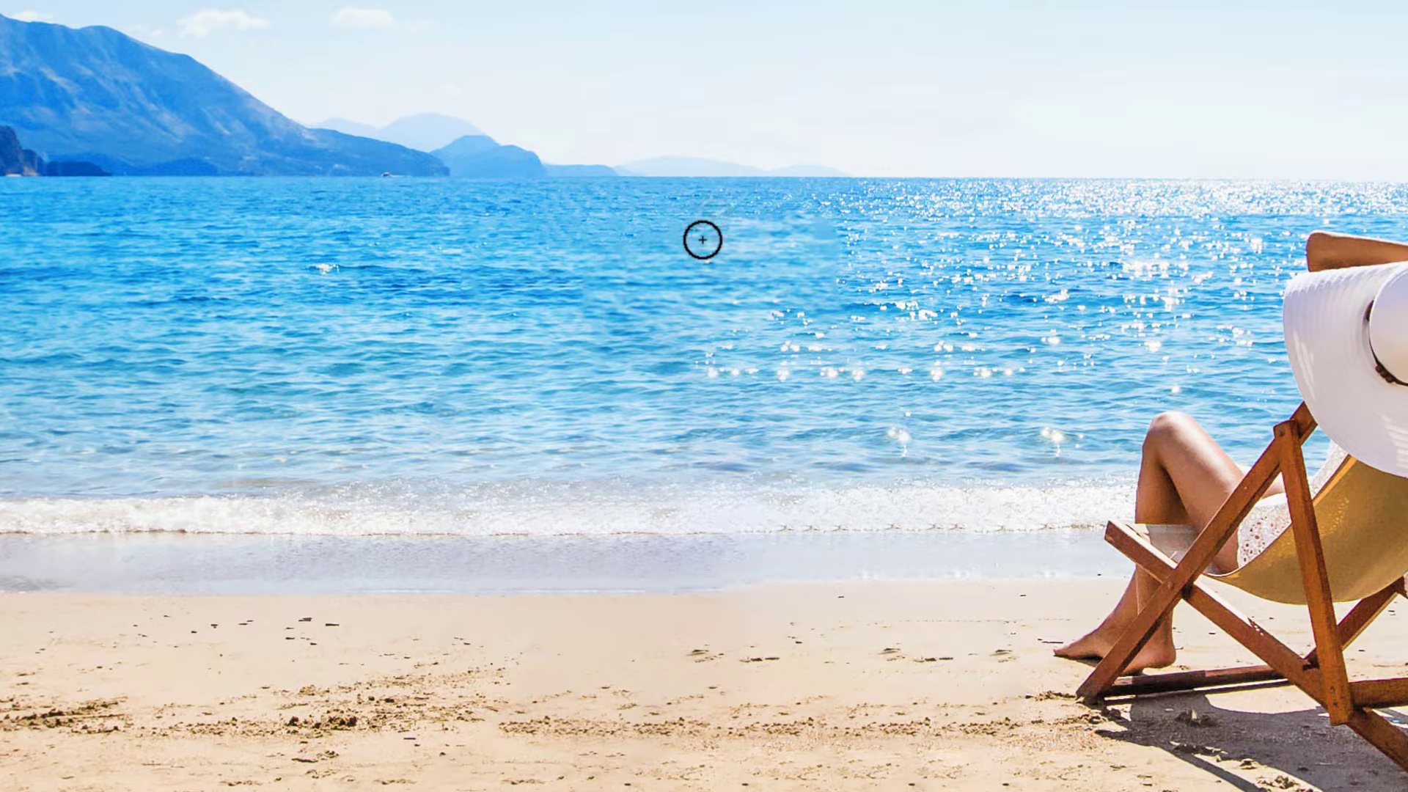
pyautogui.moveTo(833, 232); pyautogui.dragTo(821, 233)
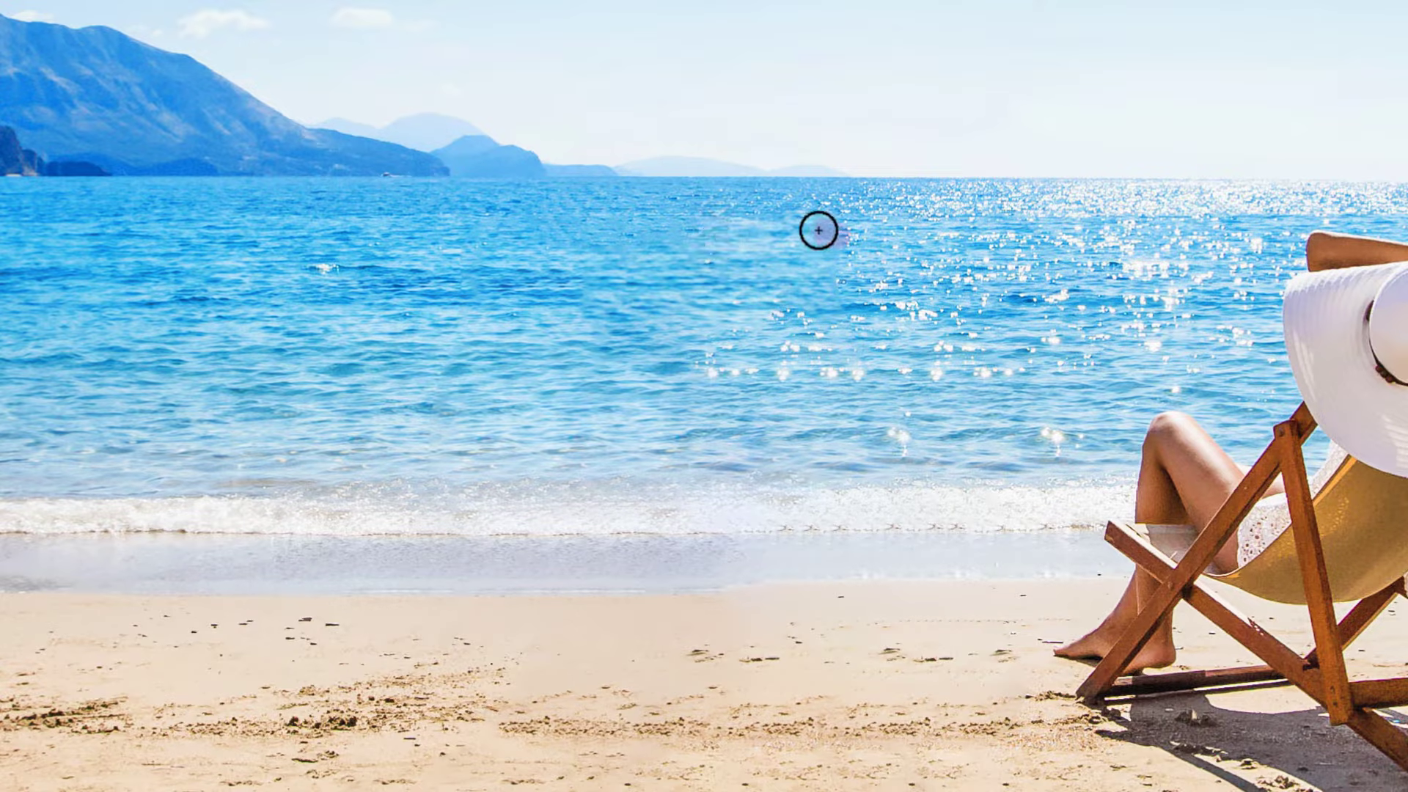
pyautogui.click(836, 220)
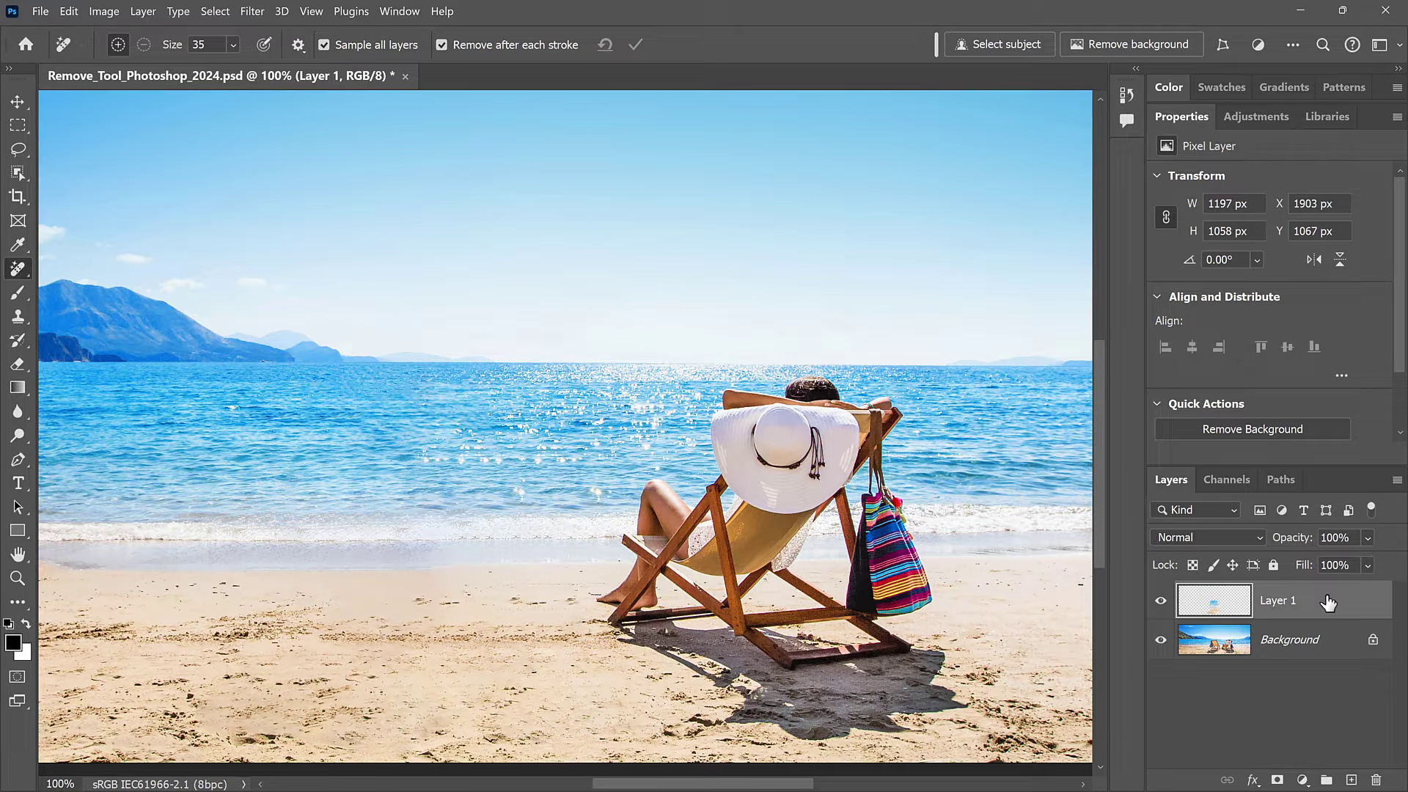
# Step: Compare with Layer 1 hidden, then delete Layer 1 and add a fresh empty layer
pyautogui.click(1161, 603)
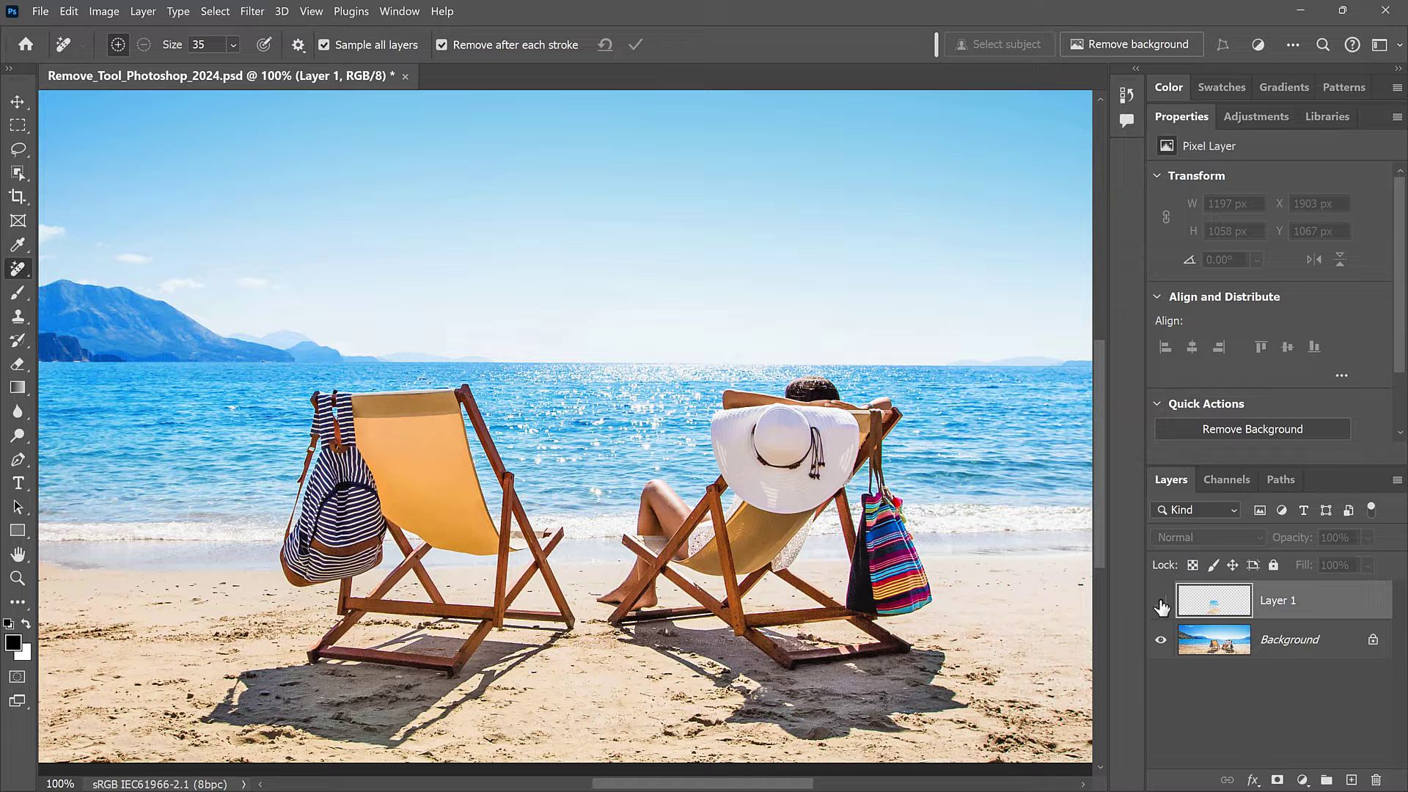
pyautogui.click(1161, 604)
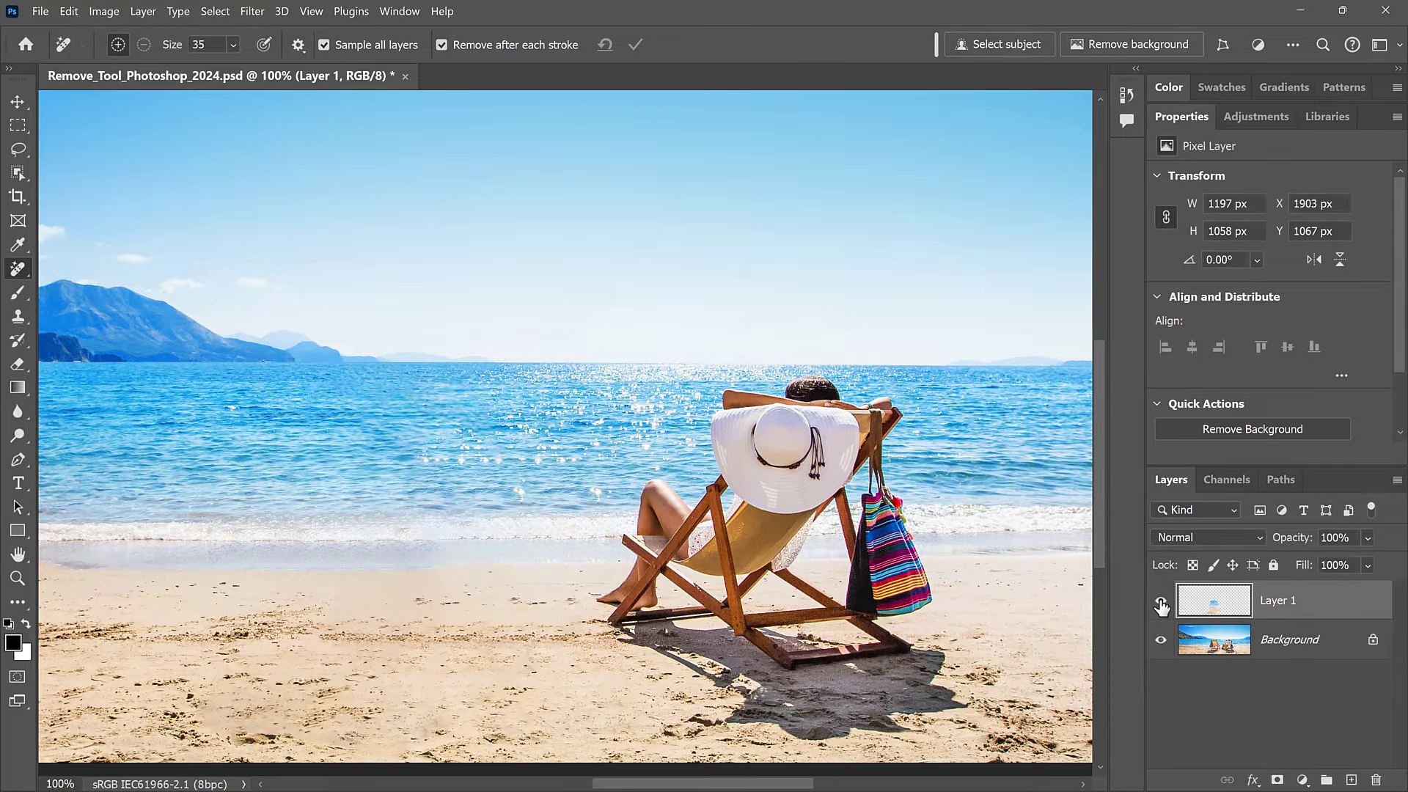
pyautogui.moveTo(1358, 612); pyautogui.dragTo(1376, 783)
pyautogui.click(1352, 781)
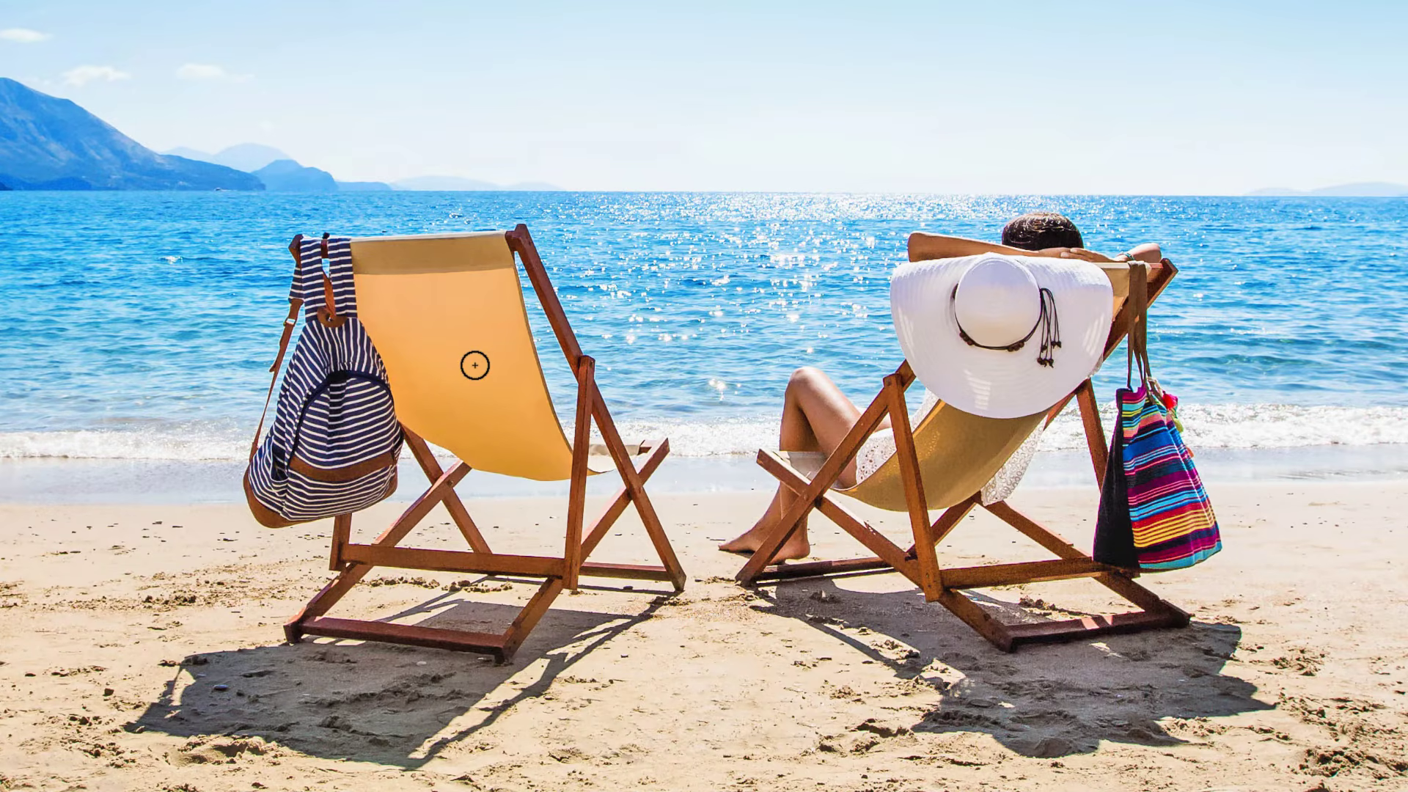
# Step: Set the Remove brush to 100 px, then trial-remove the empty chair and undo it
pyautogui.press(']')
pyautogui.press(']')
pyautogui.press(']')
pyautogui.press(']')
pyautogui.press(']')
pyautogui.press(']')
pyautogui.press(']')
pyautogui.press(']')
pyautogui.press(']')
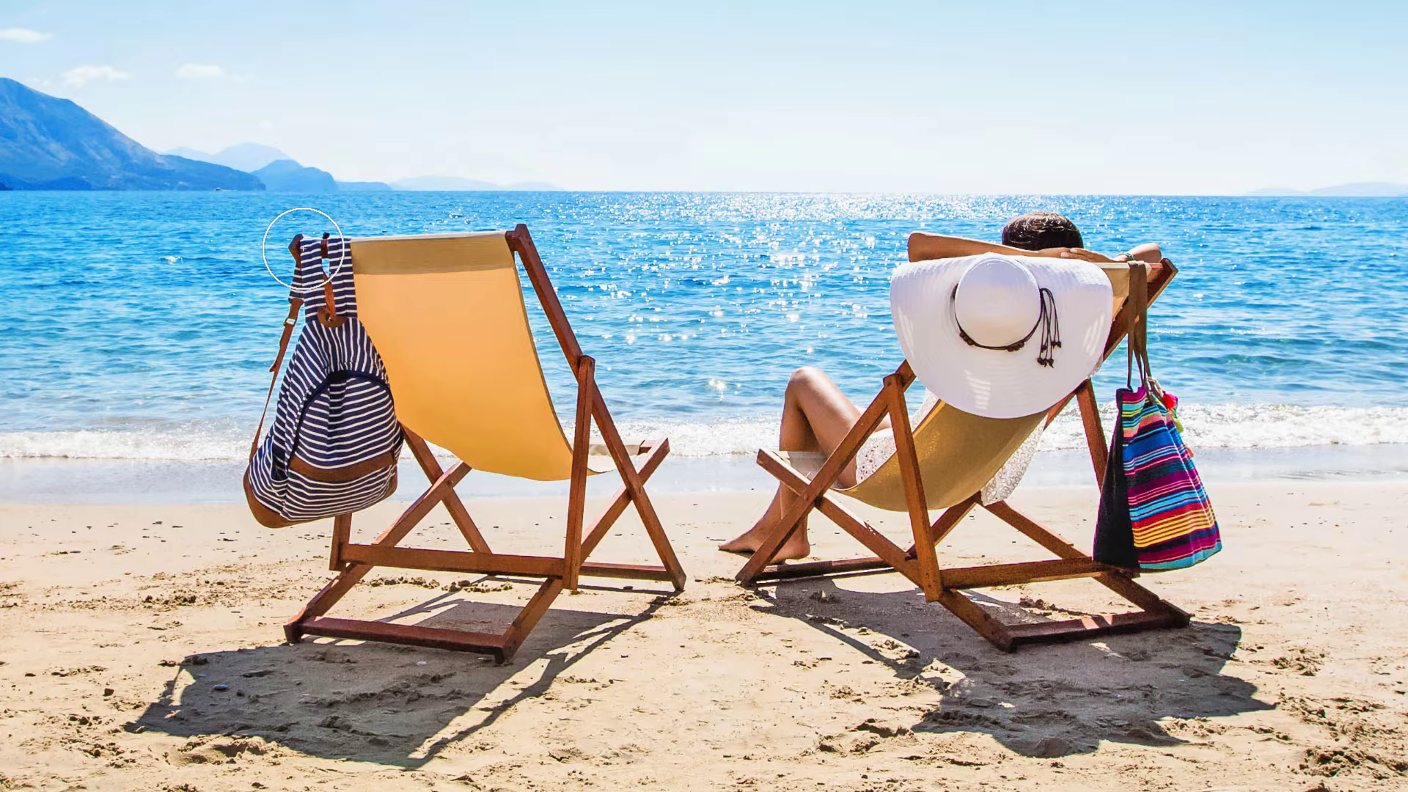
pyautogui.moveTo(303, 237)
pyautogui.mouseDown()
pyautogui.moveTo(507, 239)
pyautogui.moveTo(542, 261)
pyautogui.moveTo(627, 433)
pyautogui.moveTo(753, 556)
pyautogui.moveTo(561, 661)
pyautogui.moveTo(472, 732)
pyautogui.moveTo(363, 753)
pyautogui.moveTo(162, 710)
pyautogui.moveTo(327, 583)
pyautogui.moveTo(304, 518)
pyautogui.moveTo(259, 493)
pyautogui.moveTo(304, 249)
pyautogui.mouseUp()
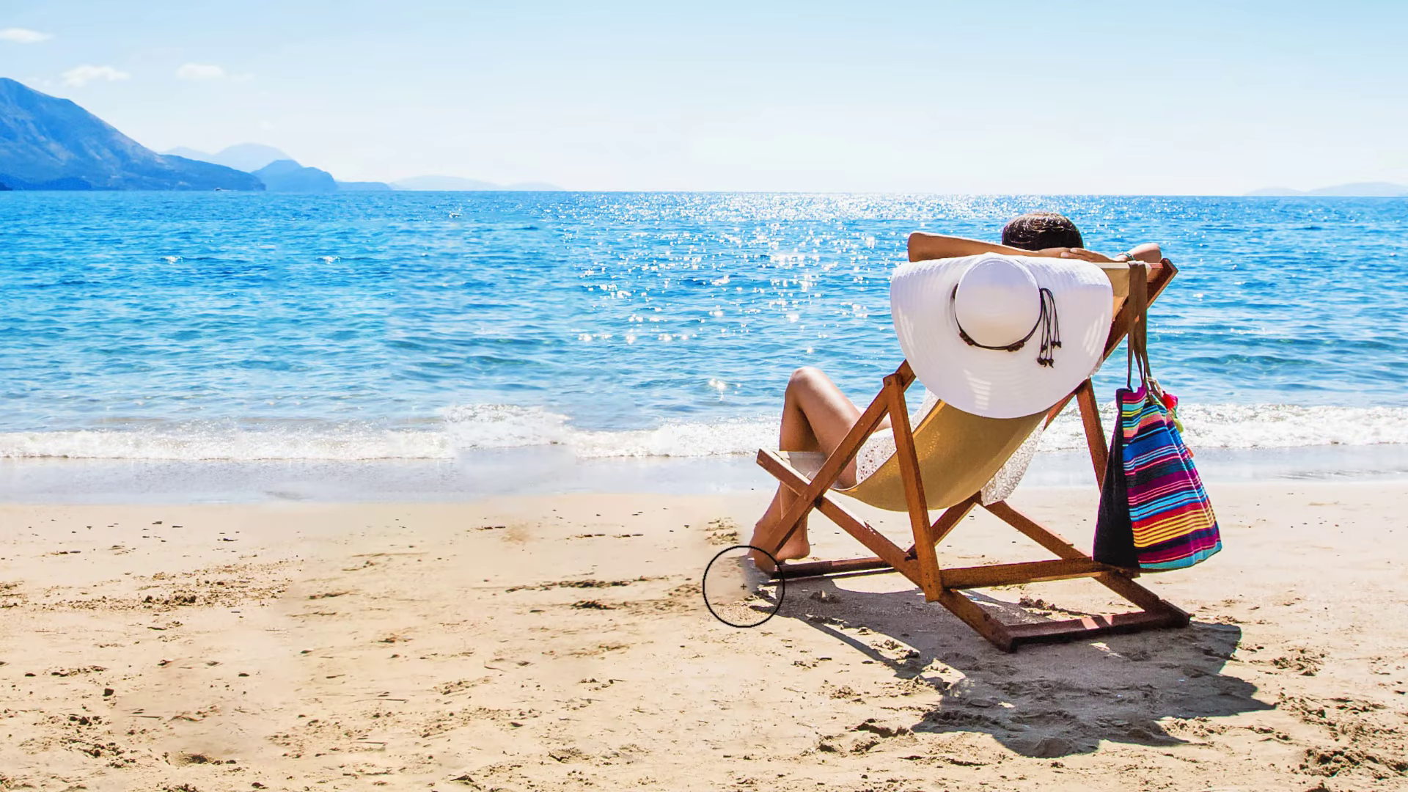
pyautogui.hotkey('ctrl', 'z')
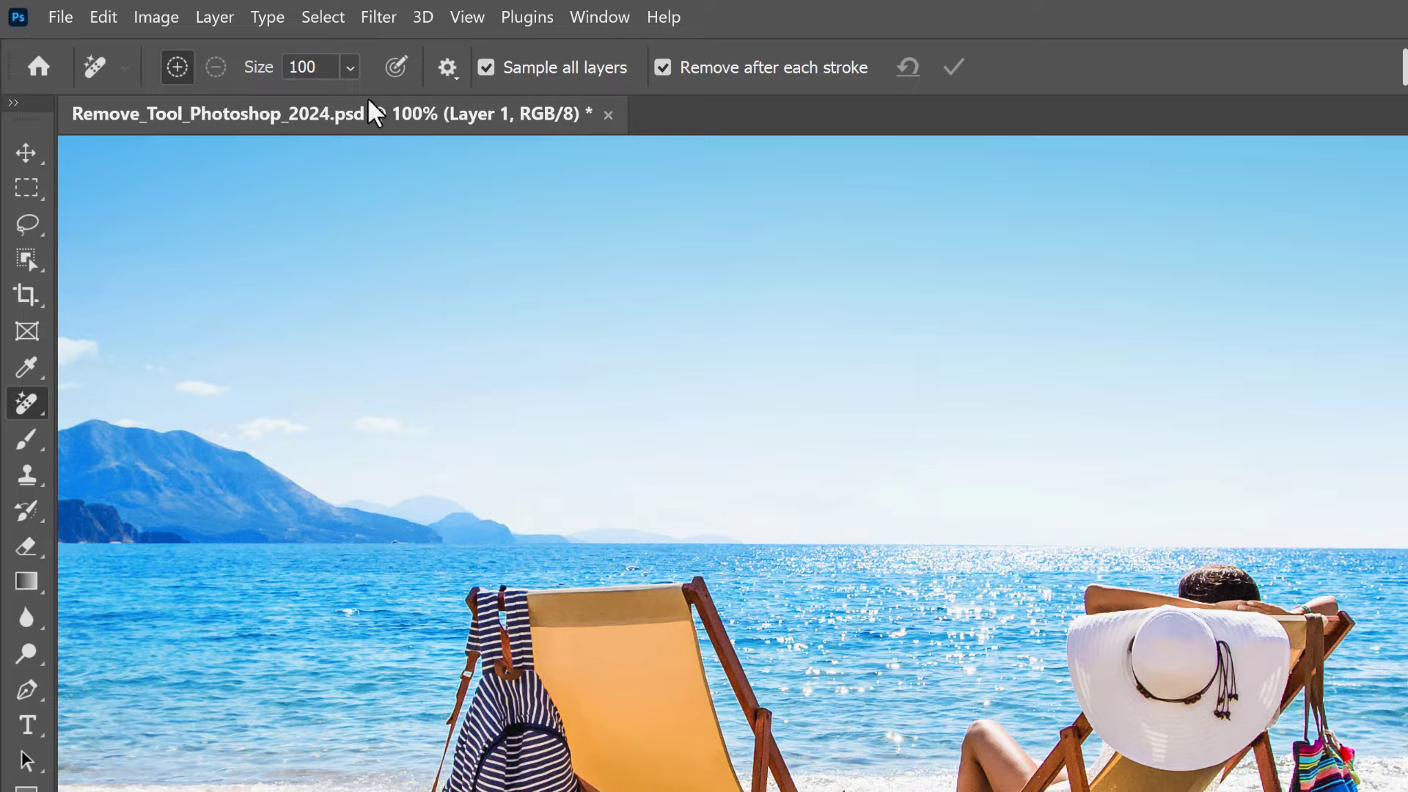
# Step: Turn off Remove after each stroke and paint over the empty chair, backpack and shadow
pyautogui.click(670, 76)
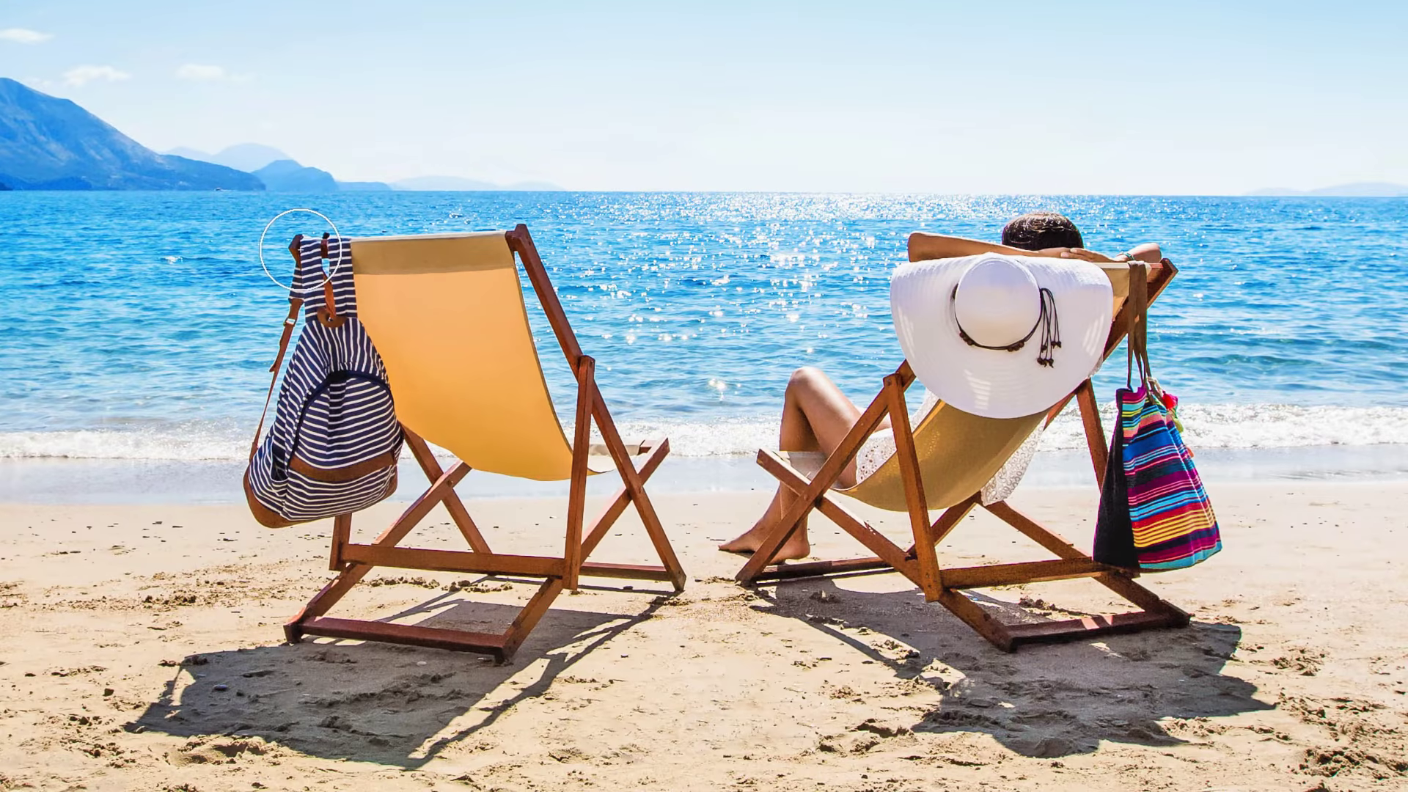
pyautogui.moveTo(290, 242)
pyautogui.mouseDown()
pyautogui.moveTo(538, 253)
pyautogui.moveTo(591, 406)
pyautogui.moveTo(647, 446)
pyautogui.moveTo(712, 529)
pyautogui.moveTo(756, 548)
pyautogui.moveTo(746, 567)
pyautogui.moveTo(561, 664)
pyautogui.moveTo(346, 749)
pyautogui.moveTo(132, 724)
pyautogui.moveTo(254, 656)
pyautogui.moveTo(325, 514)
pyautogui.moveTo(256, 476)
pyautogui.moveTo(305, 239)
pyautogui.mouseUp()
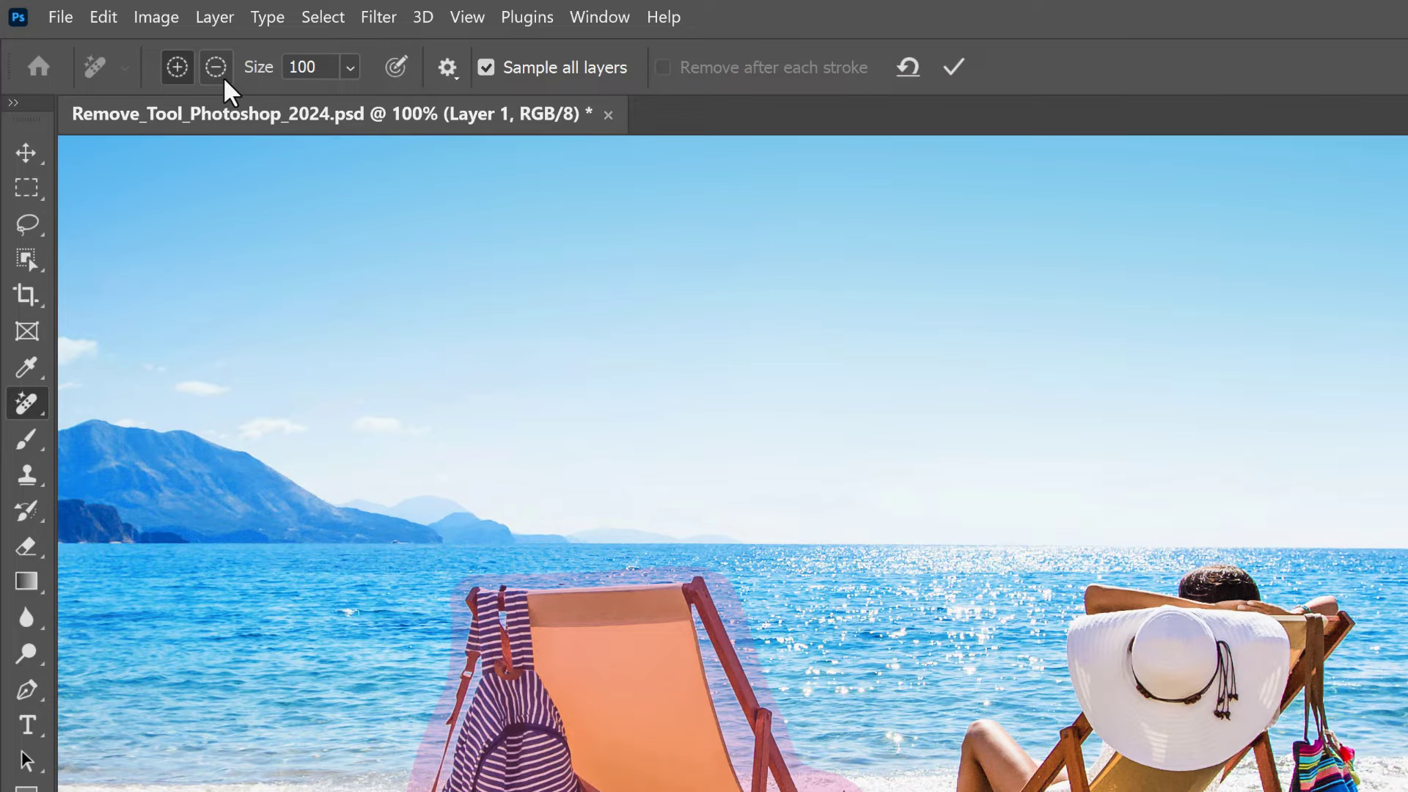
pyautogui.click(225, 80)
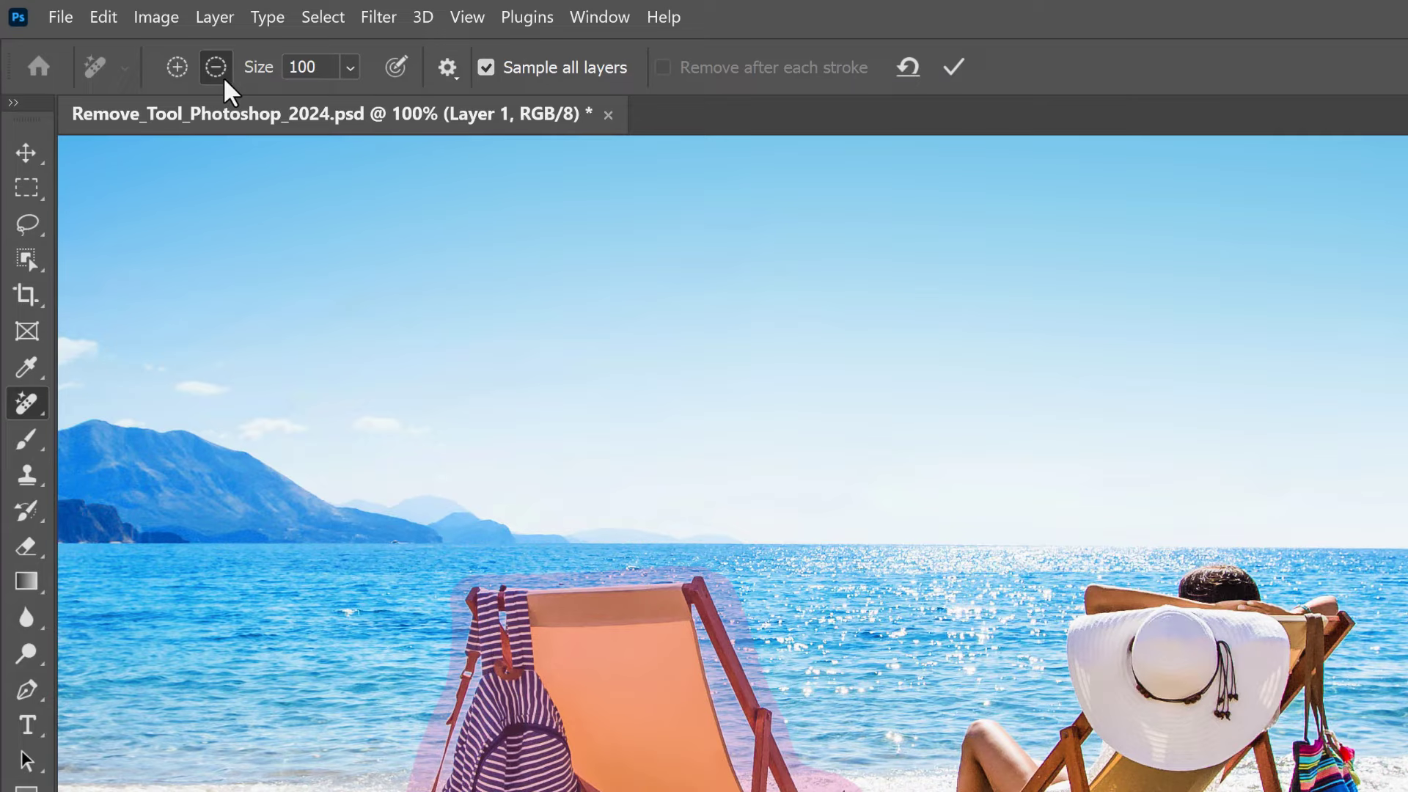
pyautogui.click(185, 81)
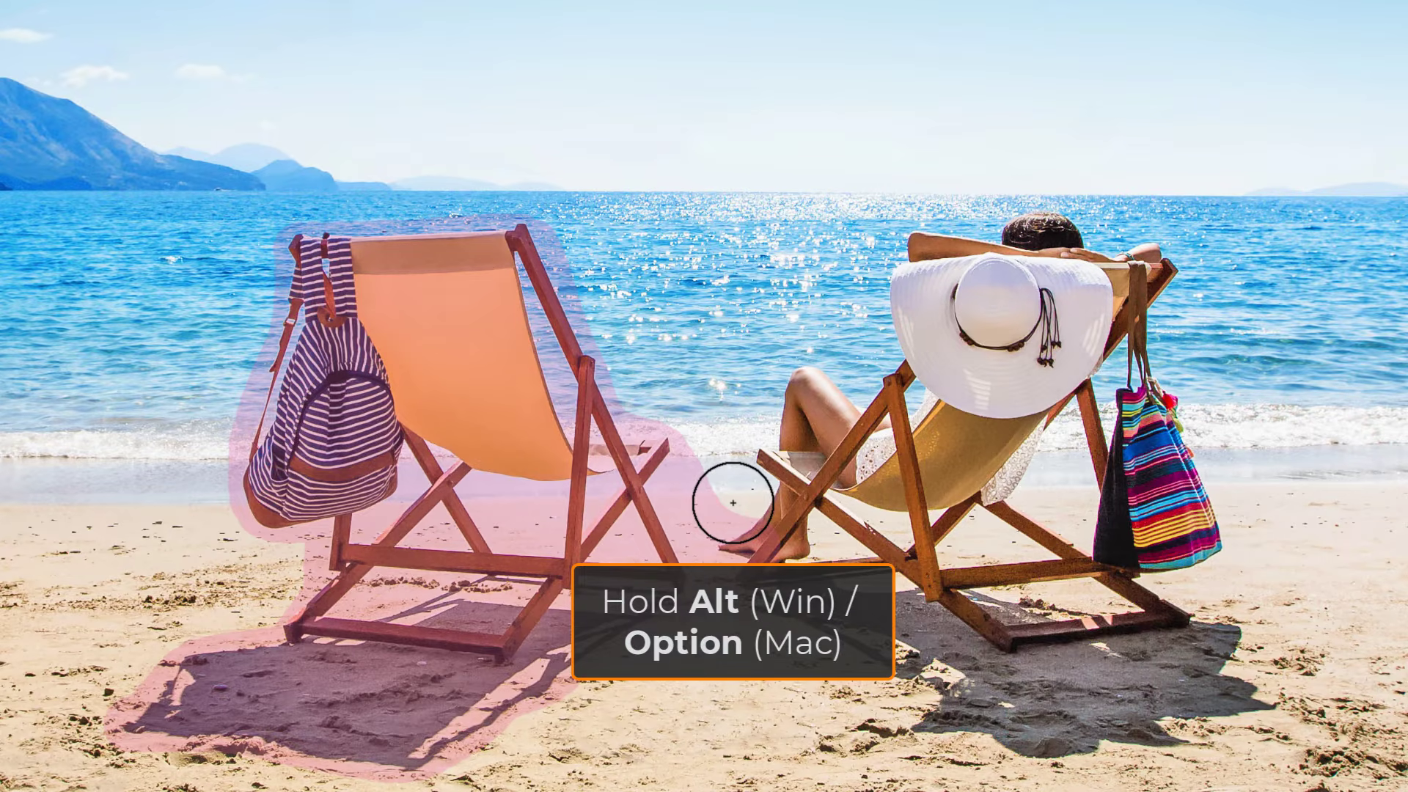
# Step: Subtract the removal area from around the woman's feet and along the empty chair's right edge
pyautogui.press('alt')
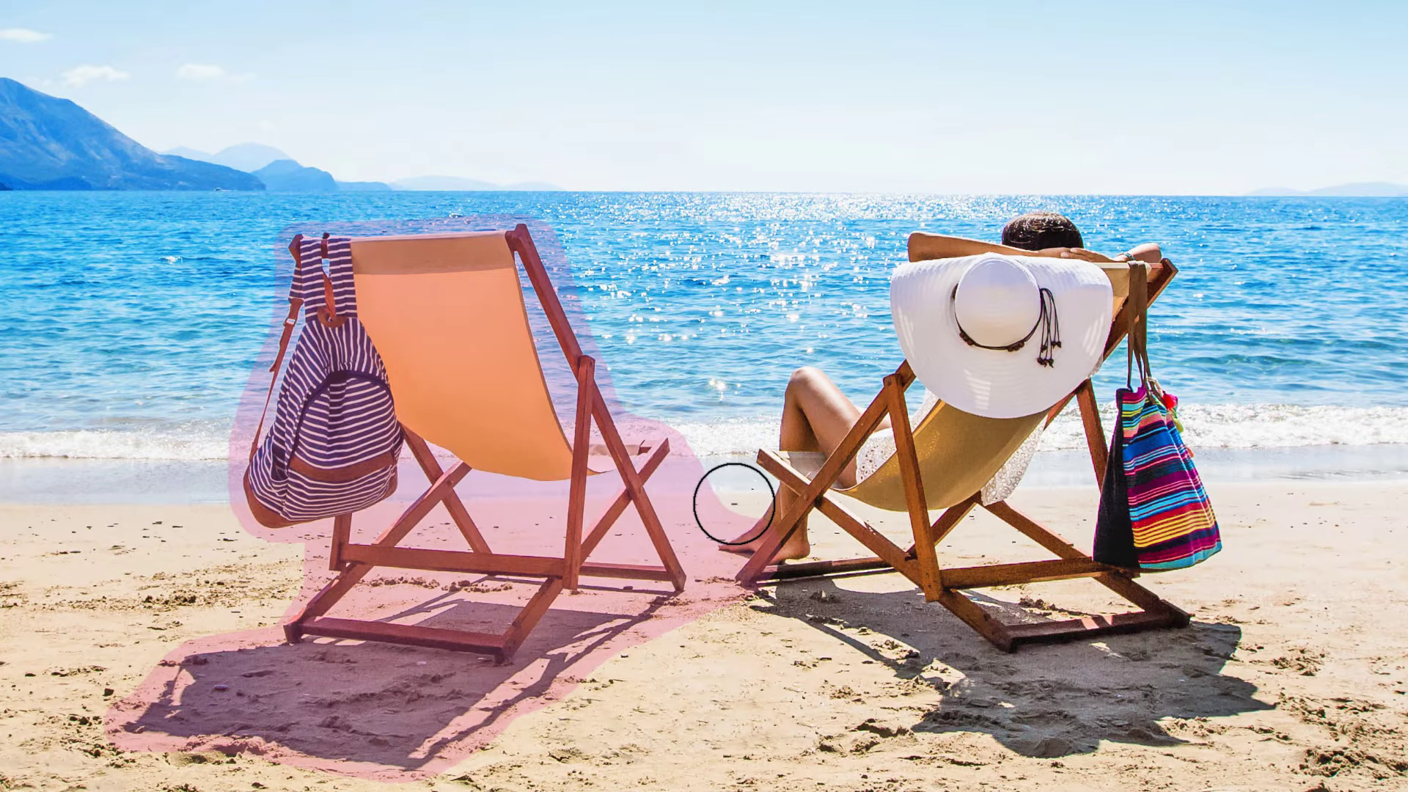
pyautogui.keyDown('alt'); pyautogui.click(733, 501); pyautogui.keyUp('alt')
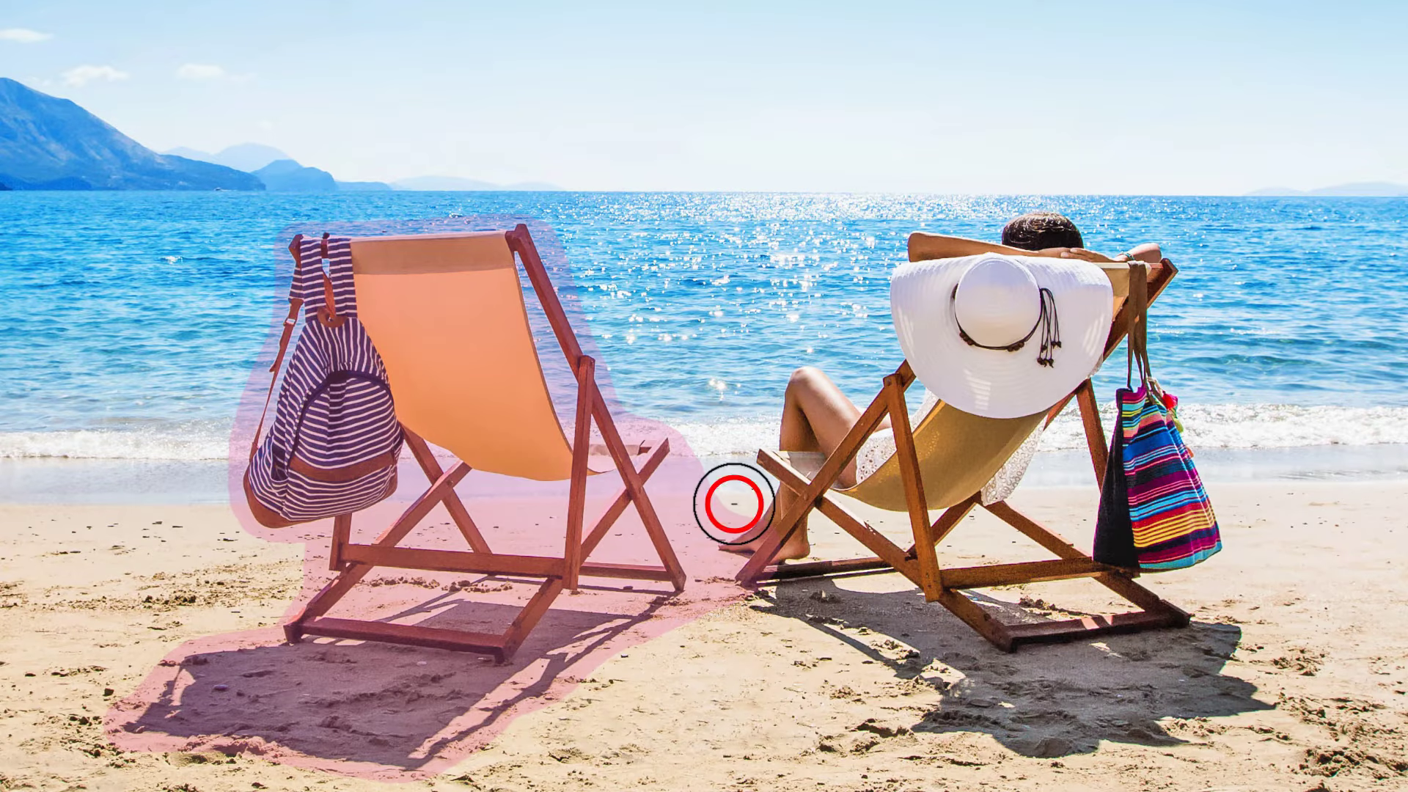
pyautogui.moveTo(748, 511)
pyautogui.mouseDown()
pyautogui.moveTo(736, 543)
pyautogui.moveTo(768, 574)
pyautogui.moveTo(719, 621)
pyautogui.moveTo(727, 554)
pyautogui.moveTo(694, 487)
pyautogui.moveTo(718, 437)
pyautogui.moveTo(666, 451)
pyautogui.moveTo(645, 414)
pyautogui.mouseUp()
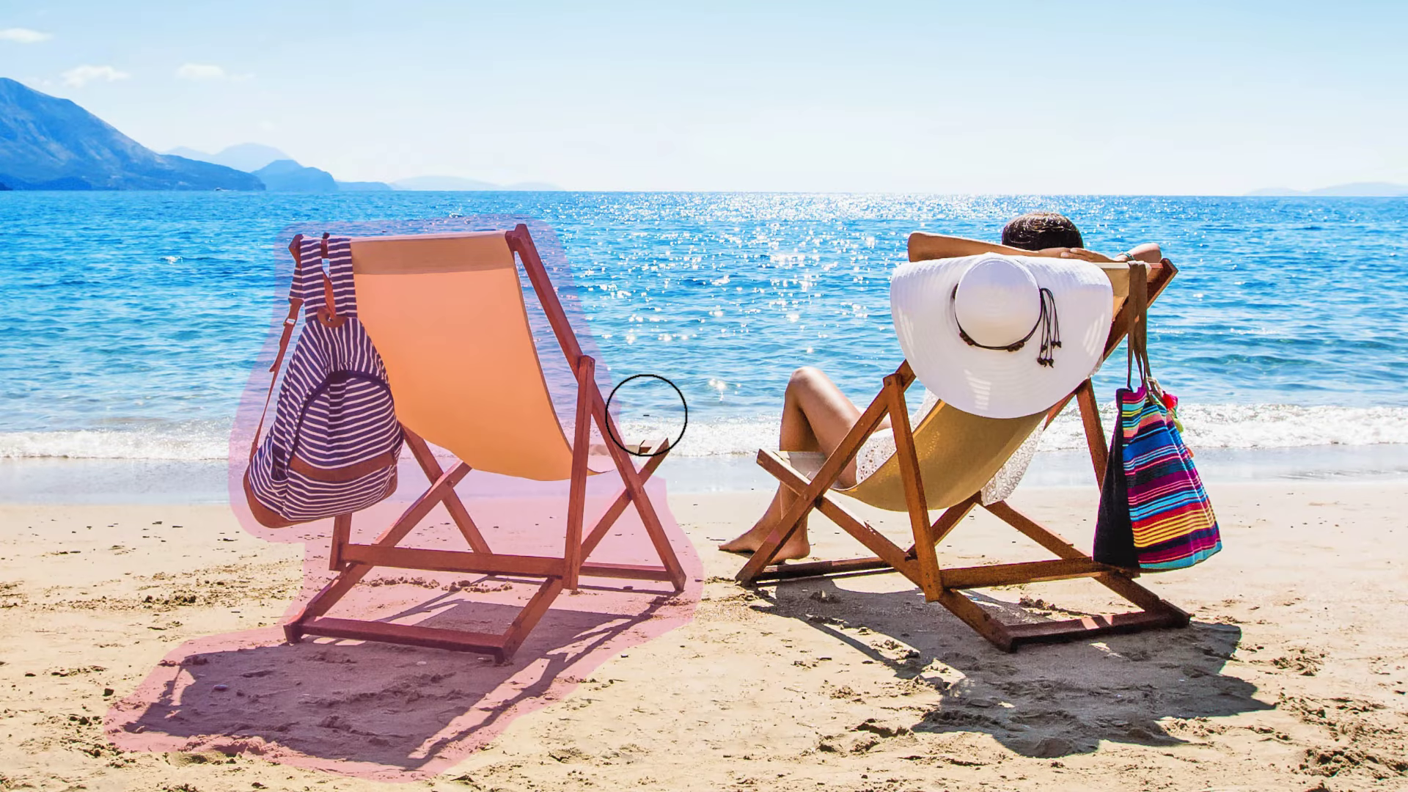
pyautogui.moveTo(647, 416)
pyautogui.mouseDown()
pyautogui.moveTo(607, 448)
pyautogui.moveTo(653, 450)
pyautogui.moveTo(641, 481)
pyautogui.mouseUp()
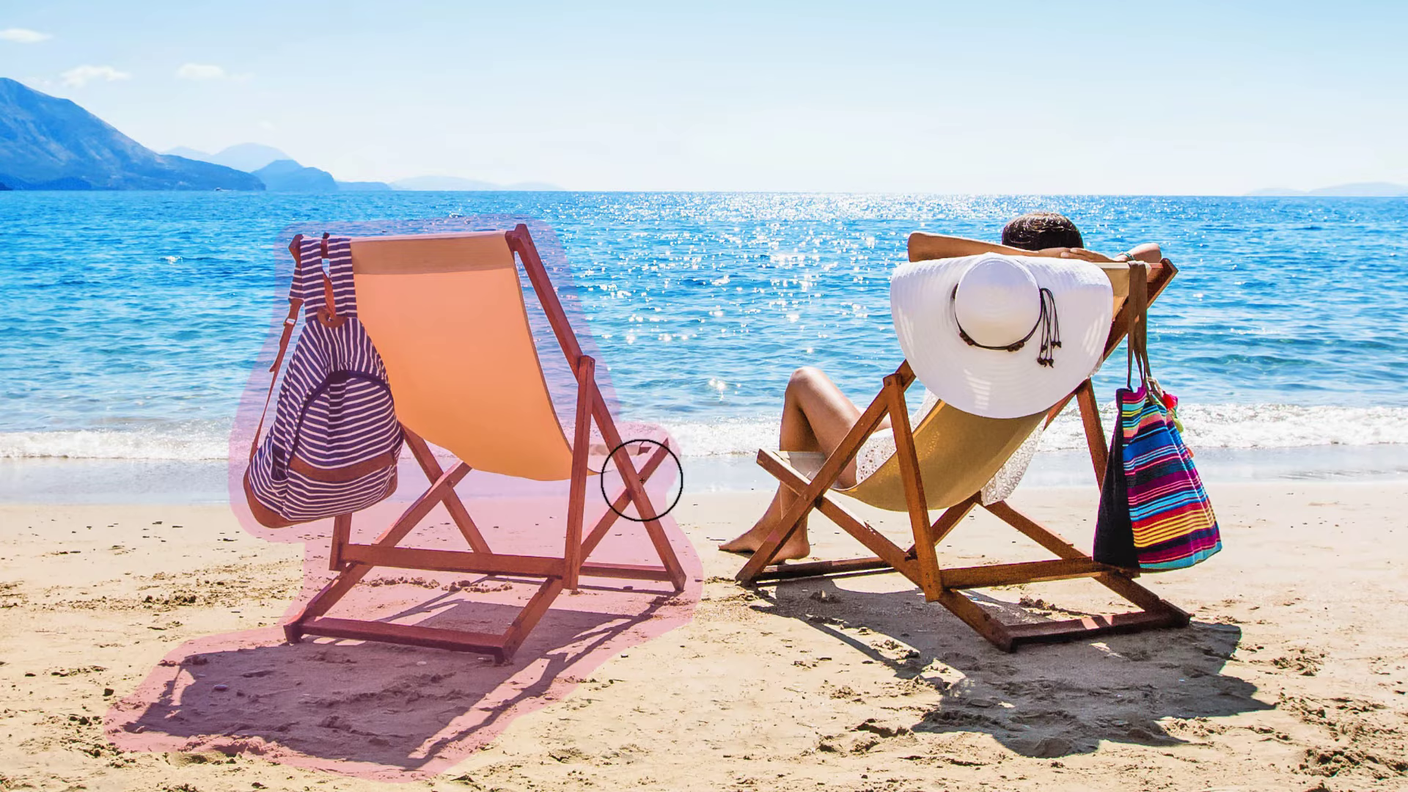
# Step: With a half-size brush, clear the mask under the woman's seat and between the legs, then apply
pyautogui.press('[')
pyautogui.press('[')
pyautogui.press('[')
pyautogui.moveTo(481, 487)
pyautogui.mouseDown()
pyautogui.moveTo(532, 498)
pyautogui.moveTo(547, 530)
pyautogui.moveTo(494, 520)
pyautogui.moveTo(531, 513)
pyautogui.moveTo(459, 576)
pyautogui.moveTo(376, 590)
pyautogui.moveTo(399, 593)
pyautogui.moveTo(443, 533)
pyautogui.moveTo(423, 538)
pyautogui.moveTo(392, 506)
pyautogui.mouseUp()
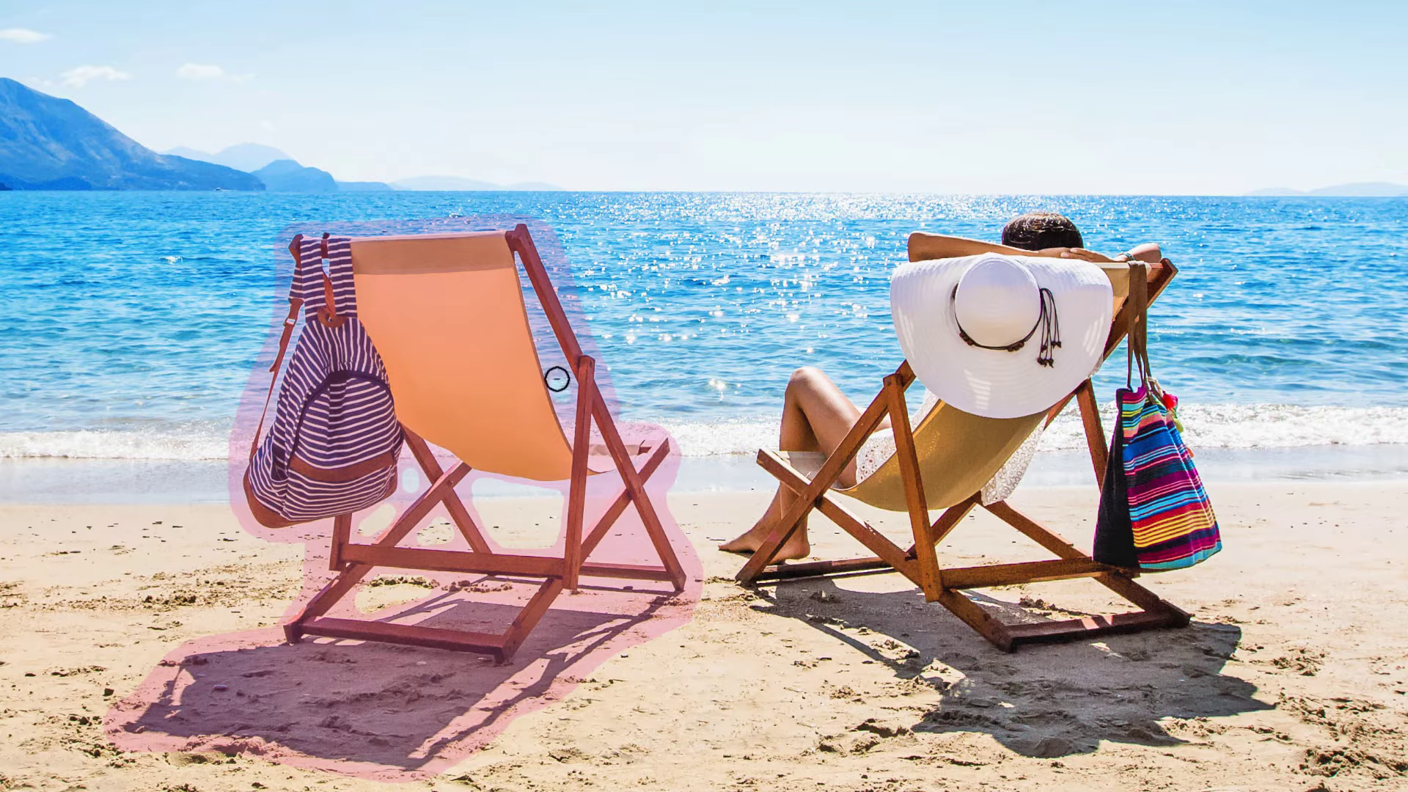
pyautogui.moveTo(614, 550); pyautogui.dragTo(621, 545)
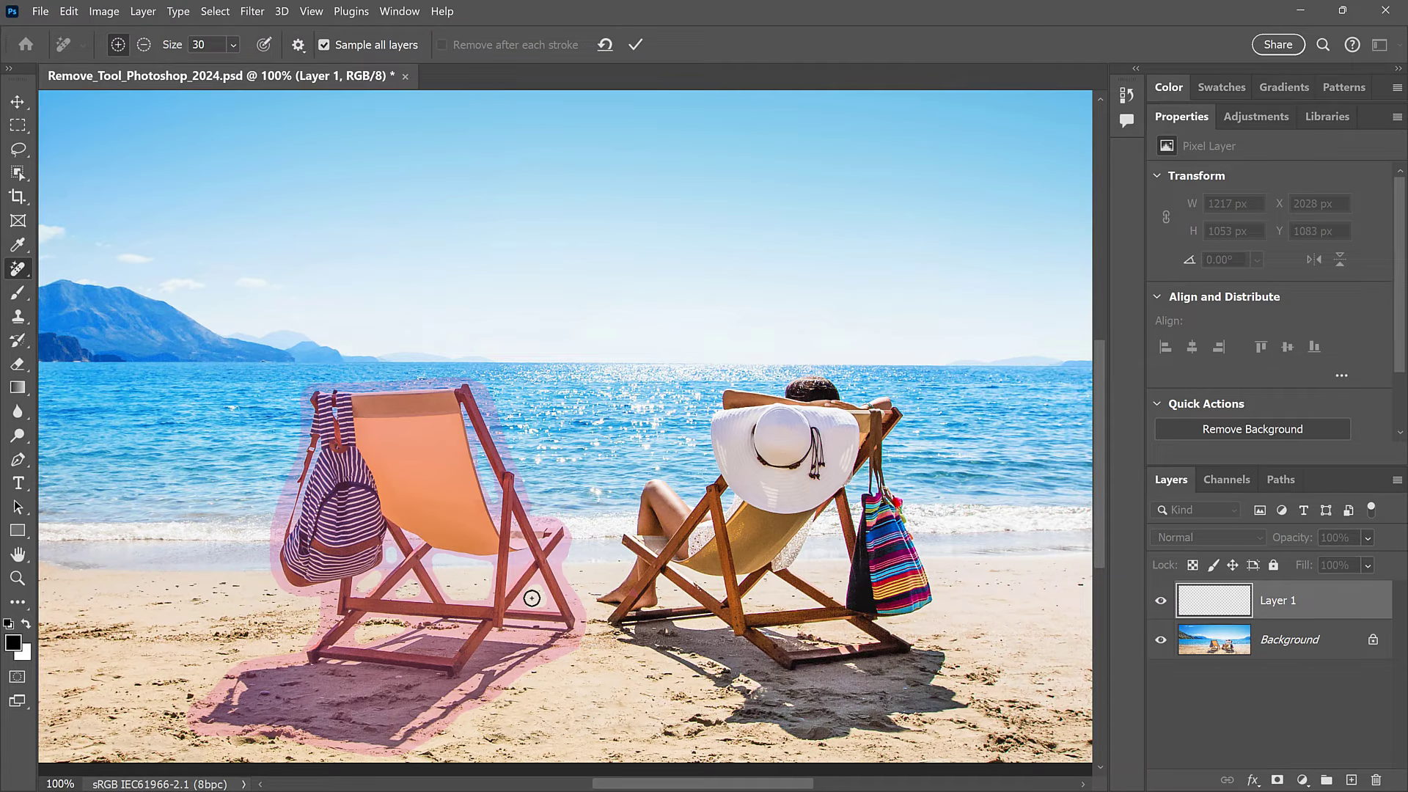
pyautogui.click(636, 45)
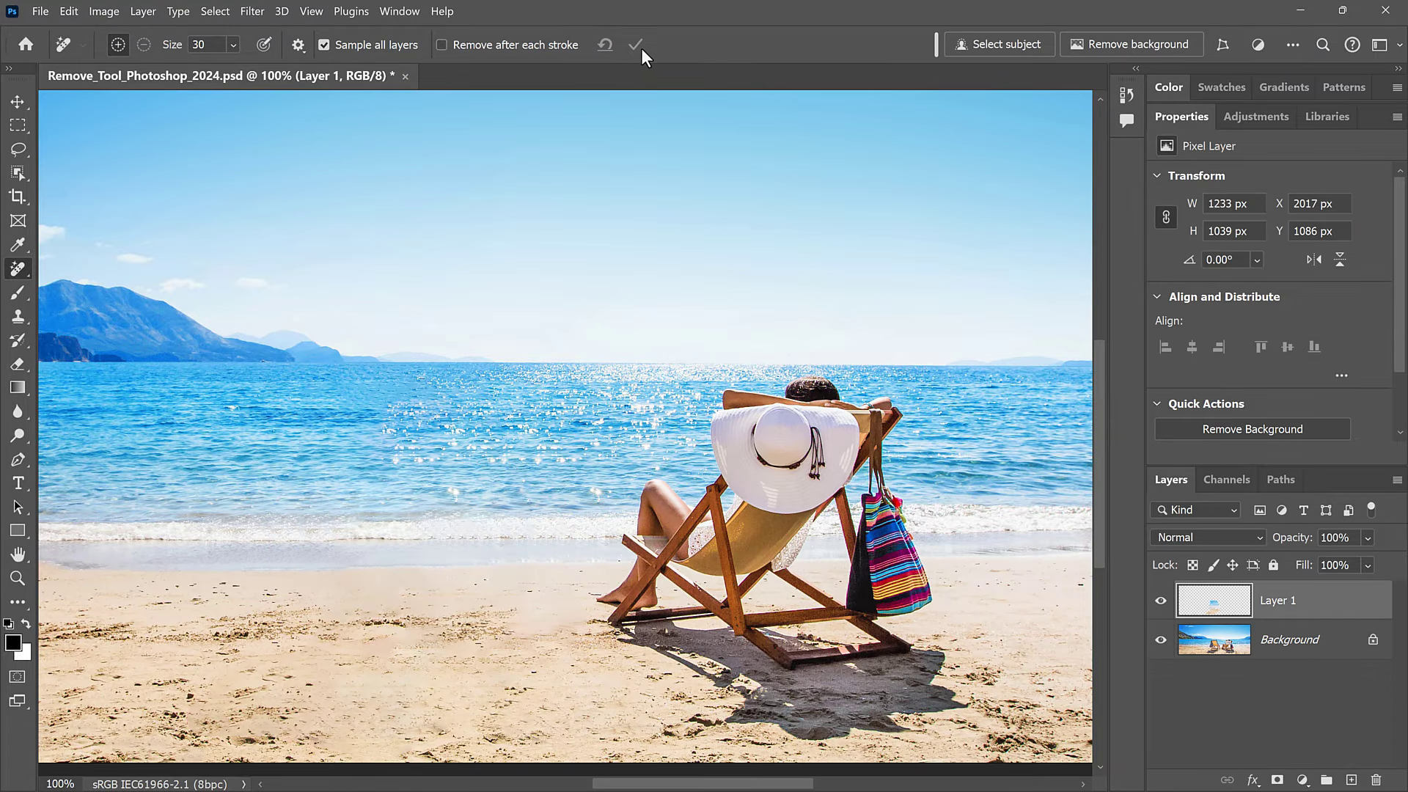